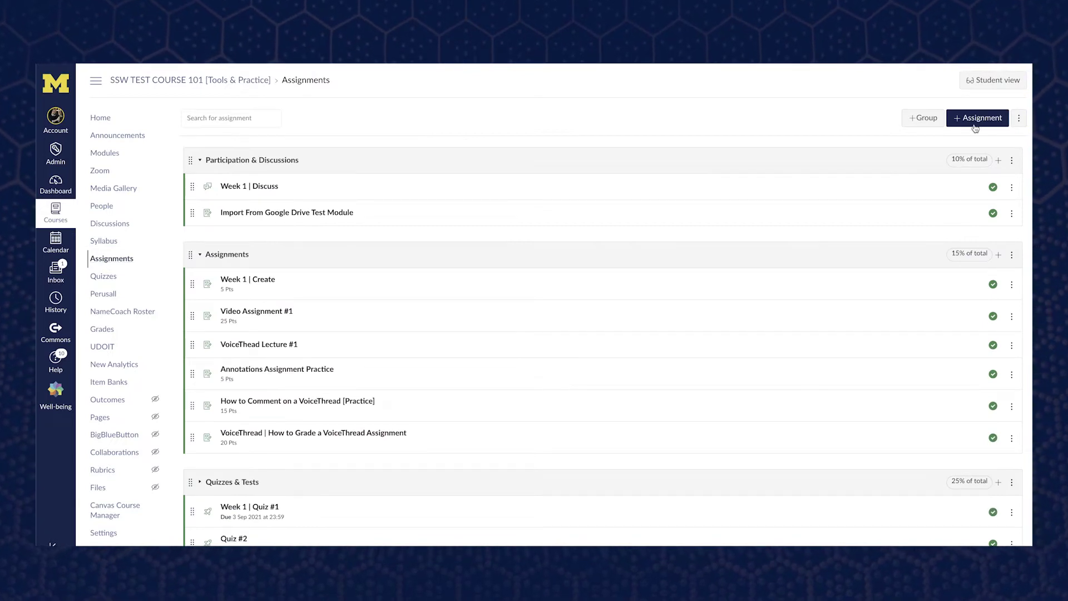
Start a new assignment from the SSW TEST COURSE 101 Assignments page
{"action": "left_click", "coordinate": [975, 127]}
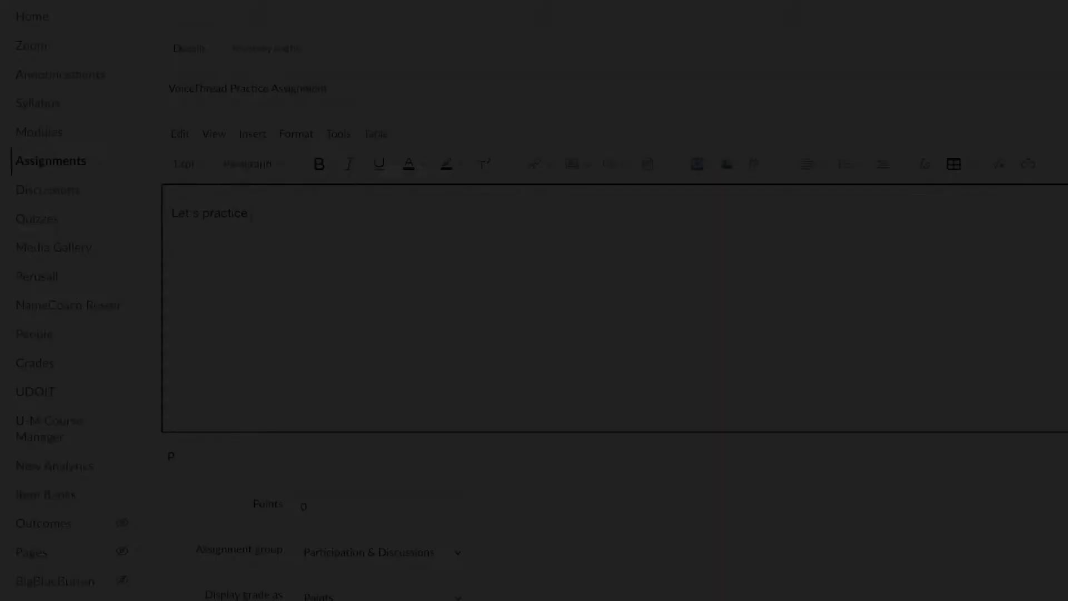
Complete the description so it reads 'Let's practice using VoiceThread!'
{"action": "type", "text": "using VoiceT"}
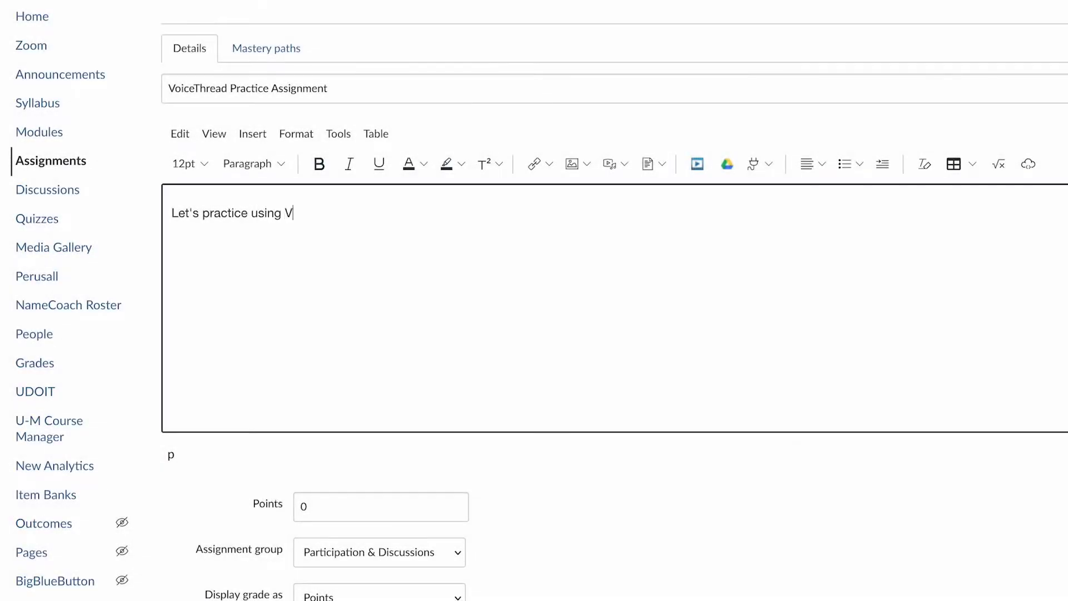
{"action": "type", "text": "hread!"}
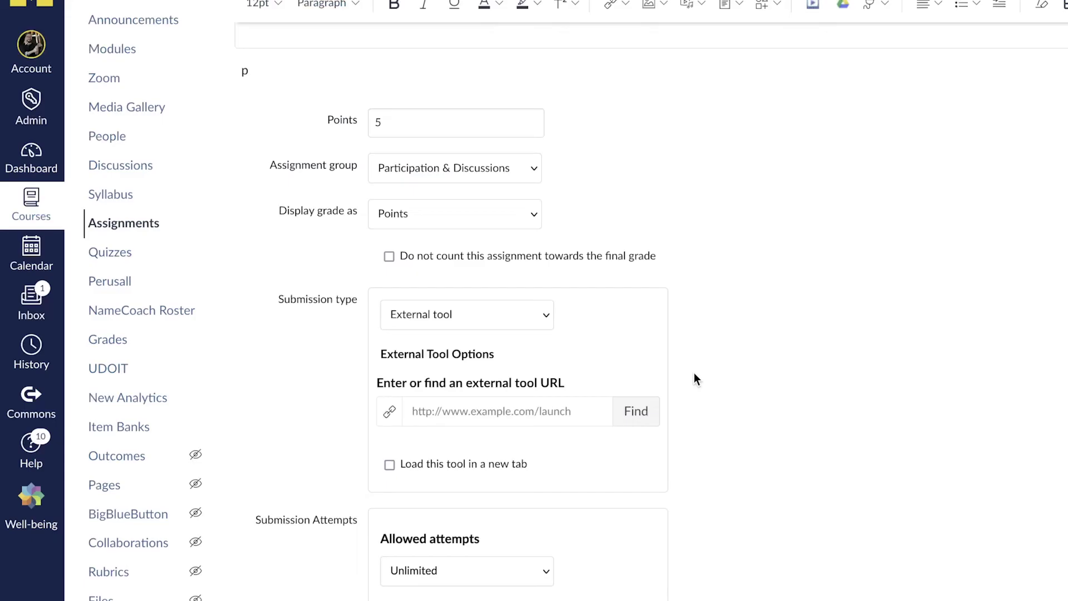
{"action": "left_click", "coordinate": [546, 319]}
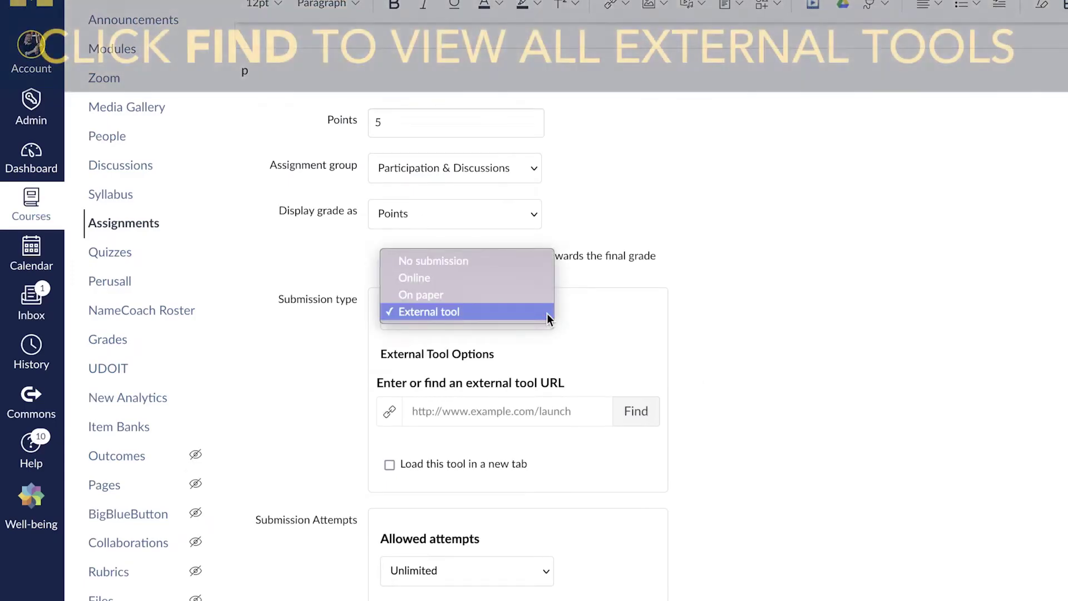
Set the submission type to External tool and pick VoiceThread from the full tool list
{"action": "left_click", "coordinate": [548, 313]}
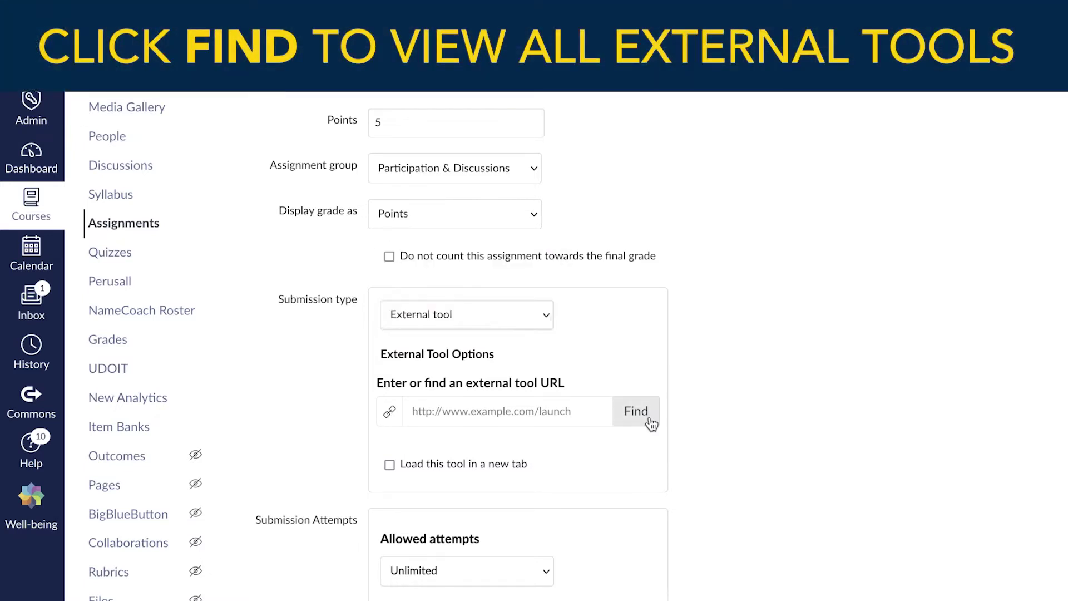
{"action": "left_click", "coordinate": [649, 421]}
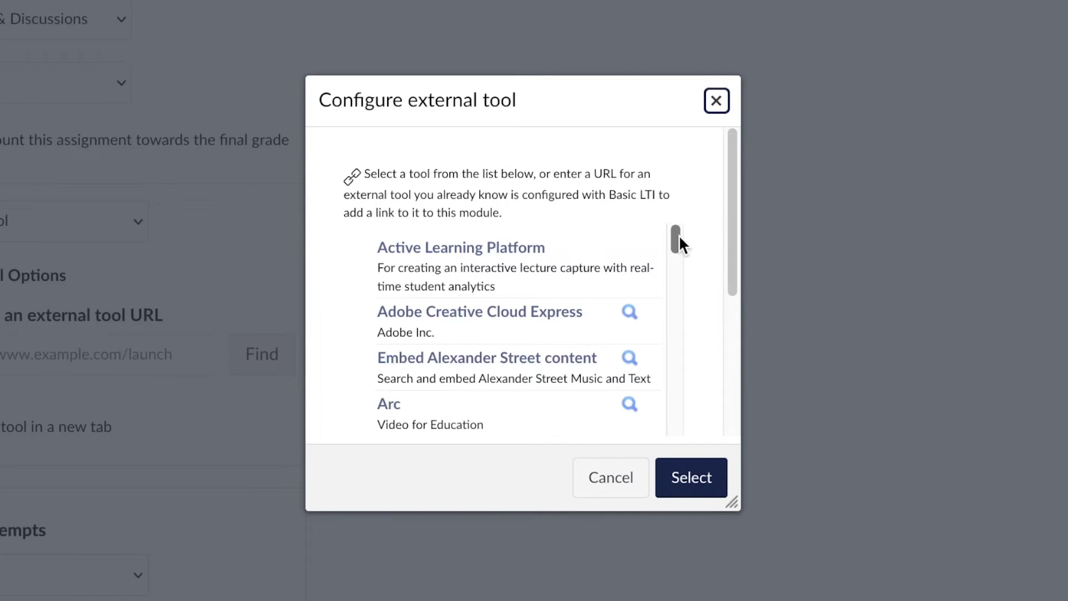
{"action": "left_click_drag", "start_coordinate": [680, 235], "coordinate": [673, 500]}
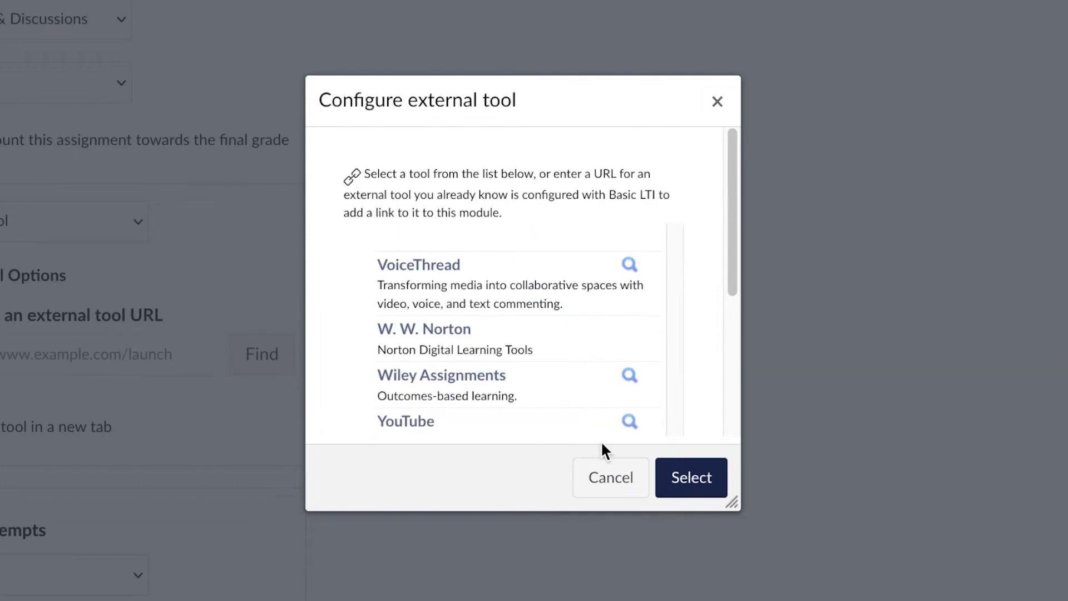
{"action": "left_click", "coordinate": [434, 302]}
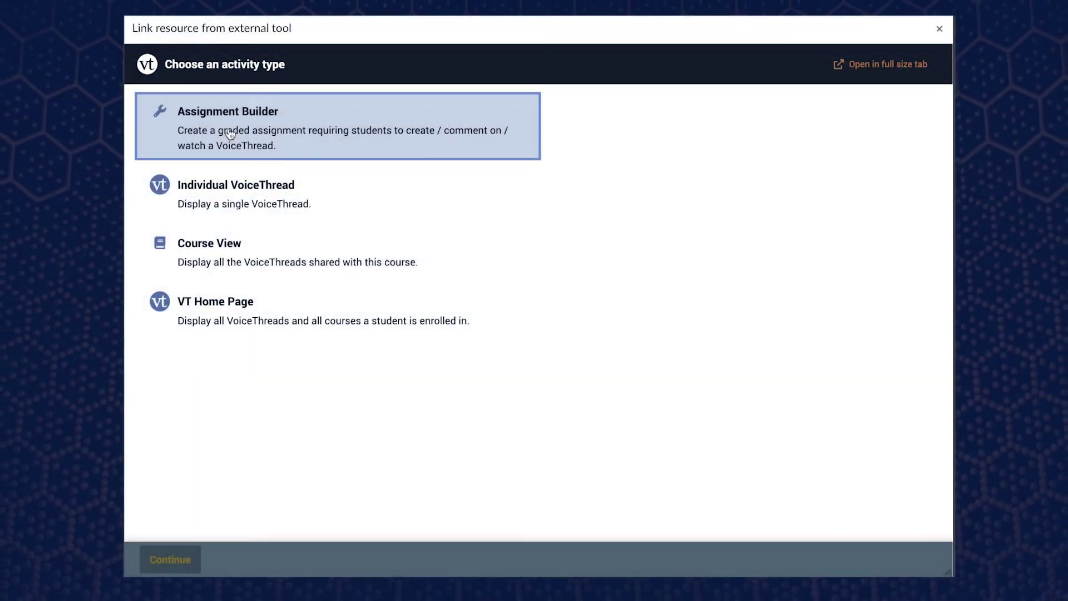
Launch VoiceThread's Assignment Builder from the linking options
{"action": "left_click", "coordinate": [230, 134]}
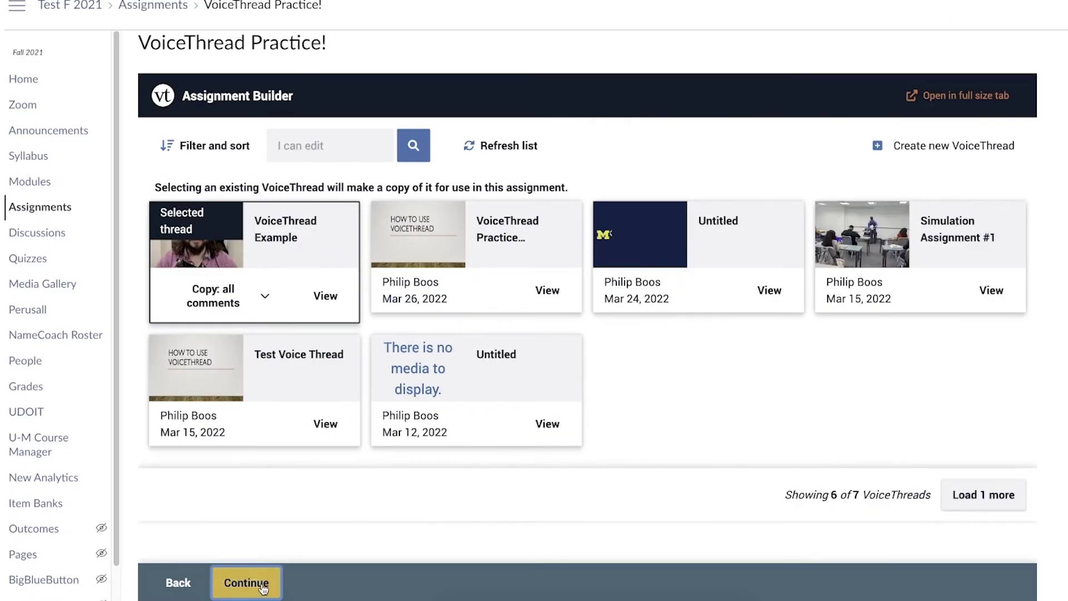
Continue with the selected existing VoiceThread to load its slides
{"action": "left_click", "coordinate": [246, 579]}
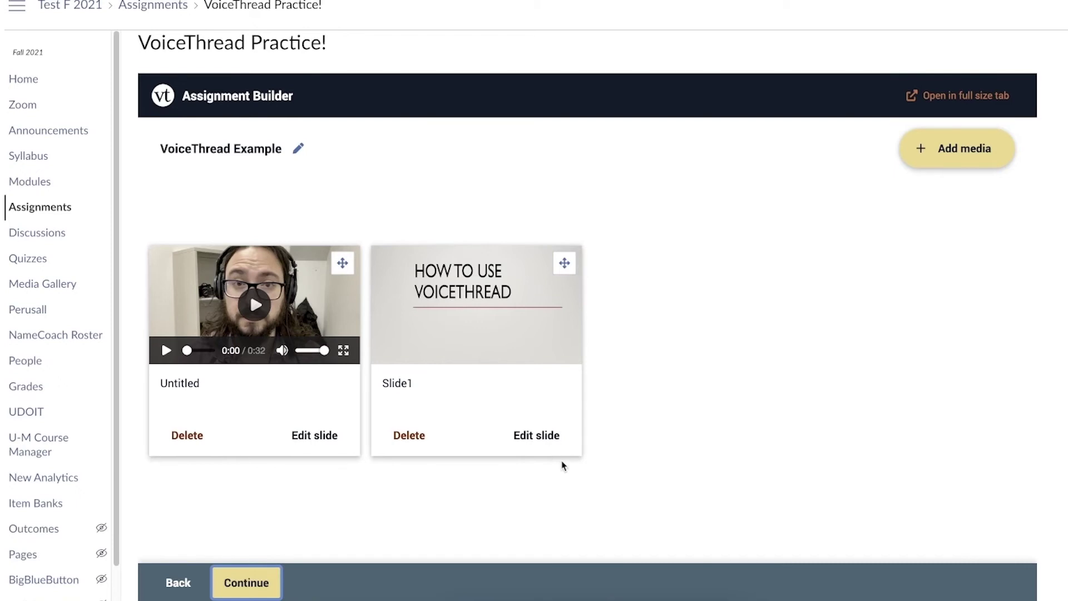
Move the Untitled video after Slide1 and retitle the thread 'VoiceThread Practice Assignment'
{"action": "left_click_drag", "start_coordinate": [342, 263], "coordinate": [631, 259]}
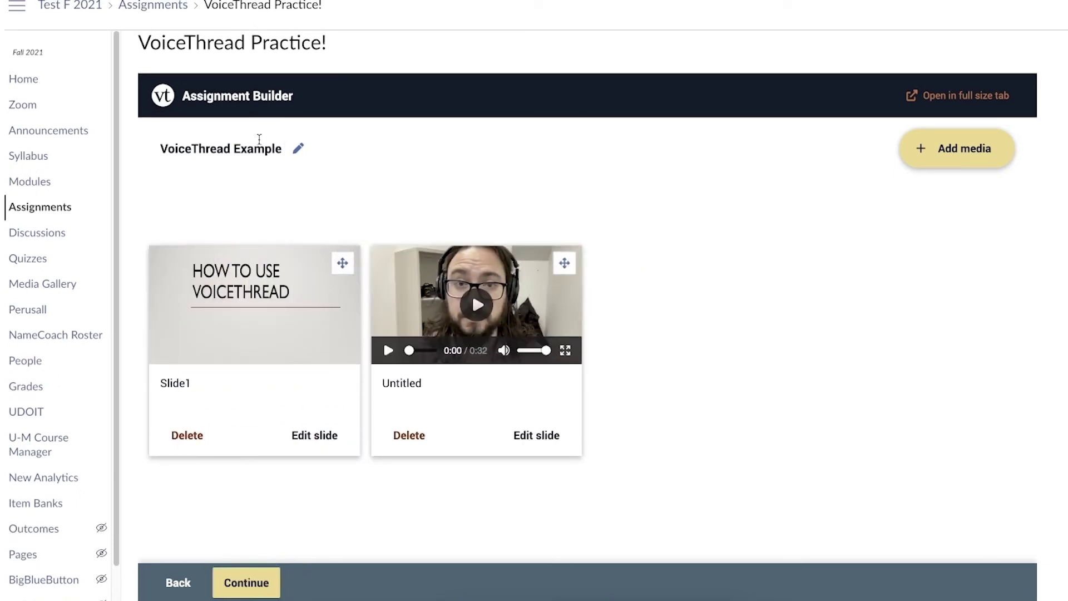
{"action": "left_click", "coordinate": [298, 149]}
{"action": "double_click", "coordinate": [276, 149]}
{"action": "type", "text": "Practice Assignment"}
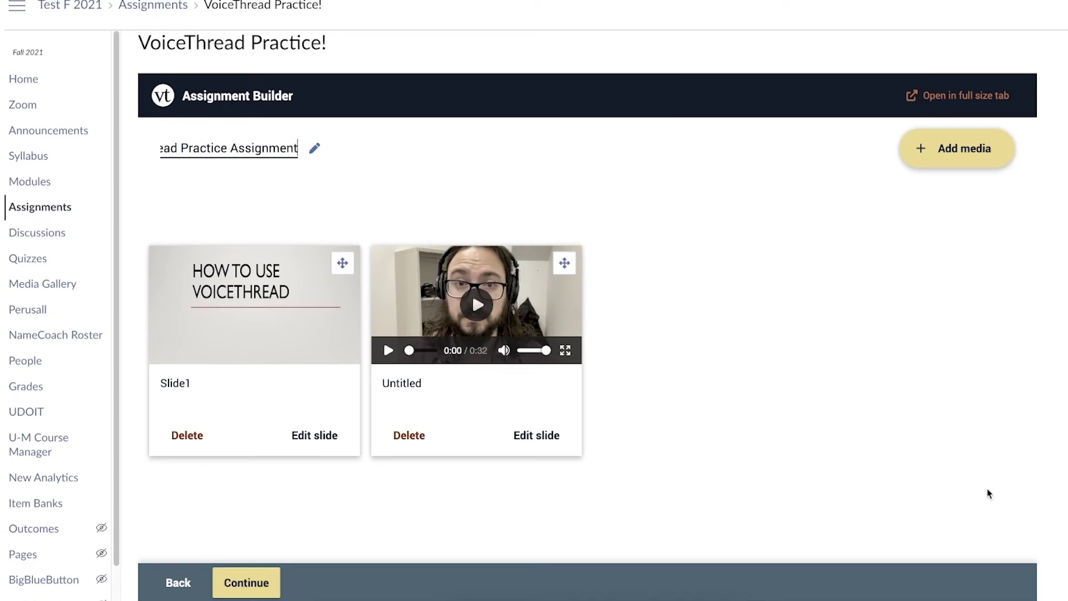
{"action": "key", "text": "Return"}
Leave the Add media options unchanged and advance to Participation requirements
{"action": "left_click", "coordinate": [953, 160]}
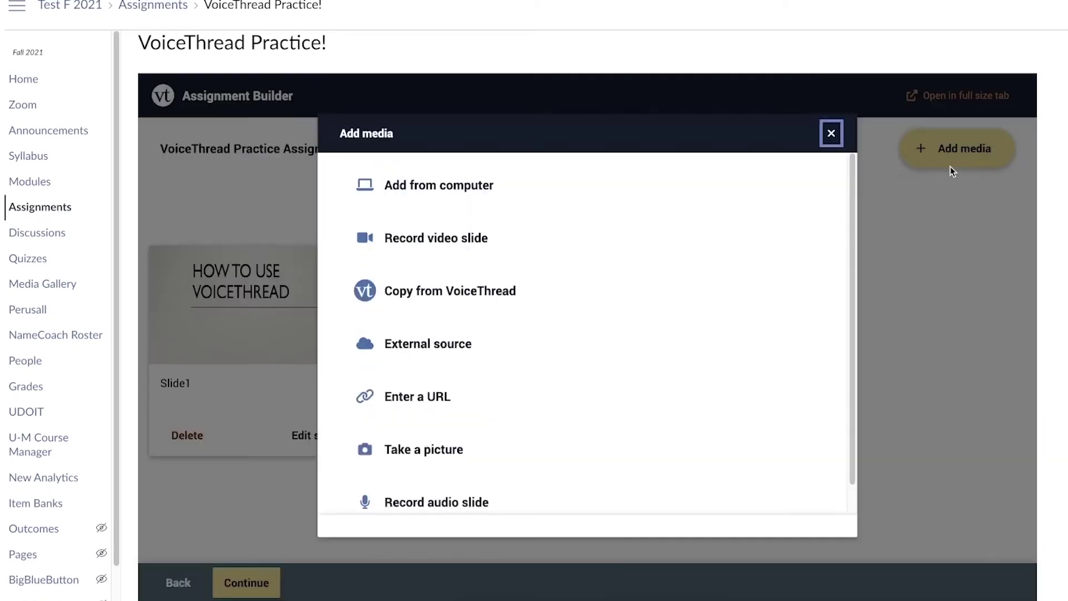
{"action": "scroll", "coordinate": [853, 193], "scroll_direction": "down", "scroll_amount": 1}
{"action": "scroll", "coordinate": [855, 206], "scroll_direction": "up", "scroll_amount": 1}
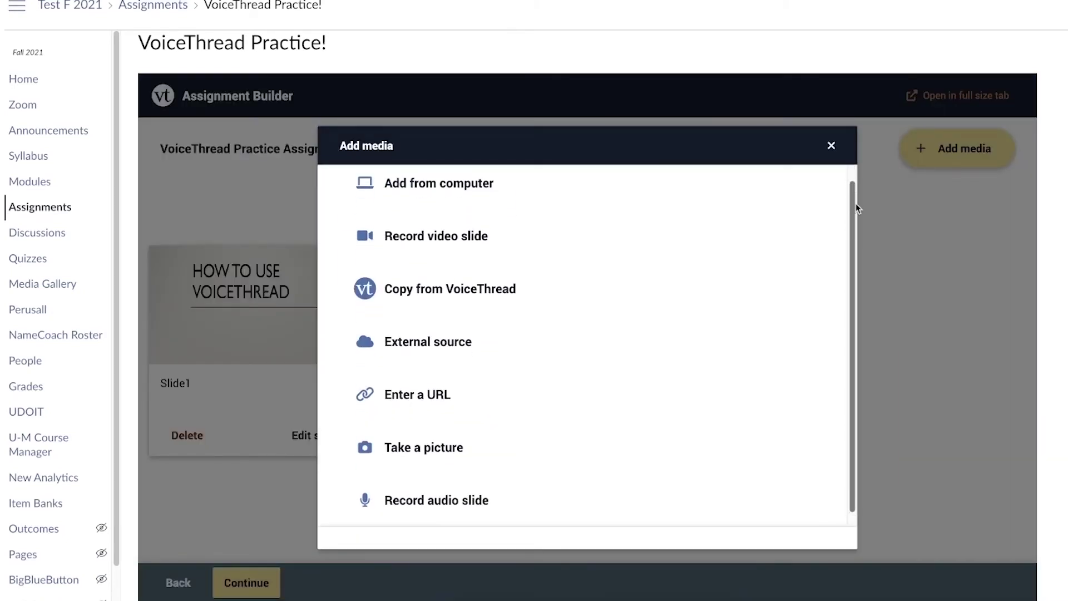
{"action": "left_click", "coordinate": [831, 145]}
{"action": "left_click", "coordinate": [246, 582]}
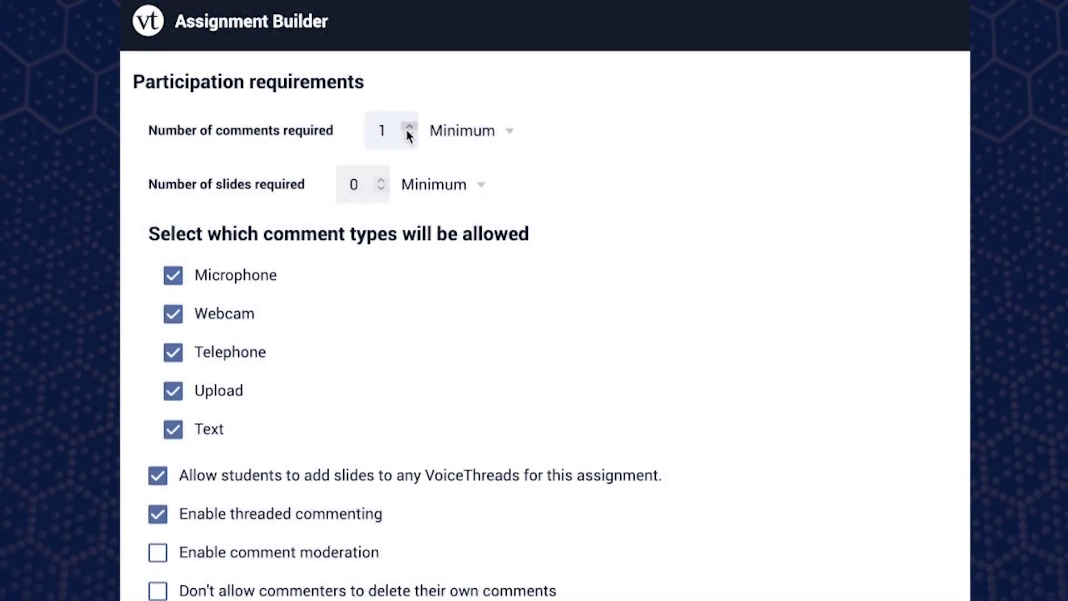
Raise the required number of comments from 1 to 2 and review the remaining settings
{"action": "left_click", "coordinate": [409, 128]}
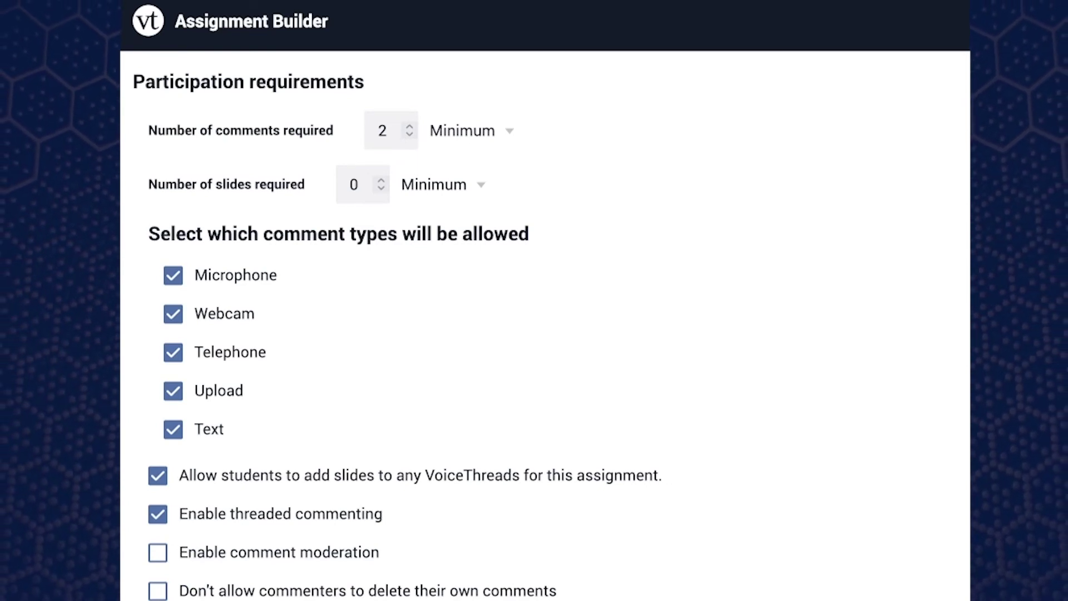
{"action": "scroll", "coordinate": [534, 334], "scroll_direction": "down", "scroll_amount": 6}
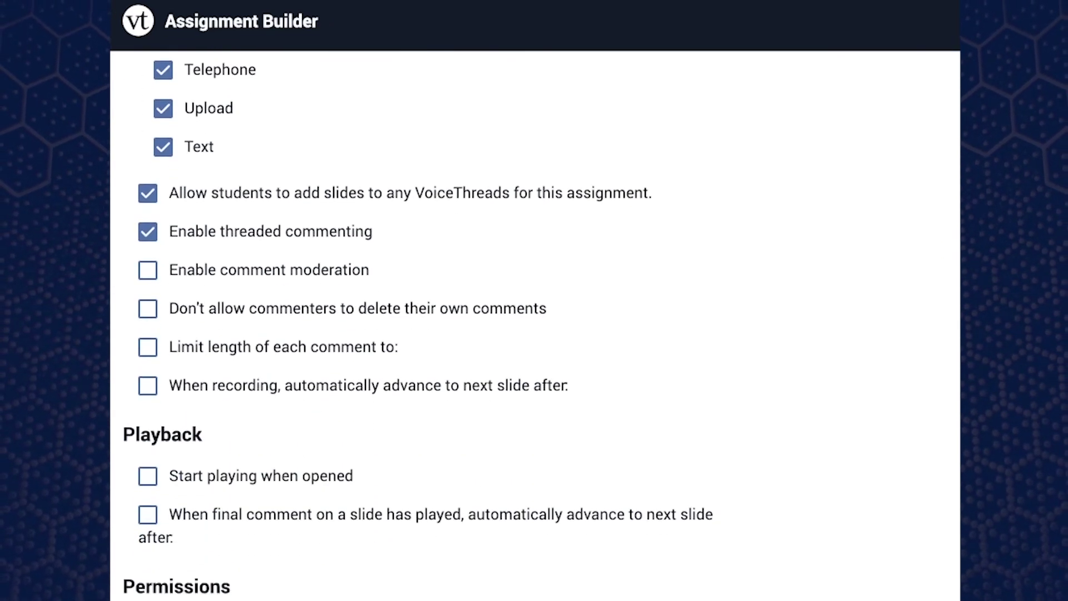
{"action": "scroll", "coordinate": [534, 325], "scroll_direction": "down", "scroll_amount": 1}
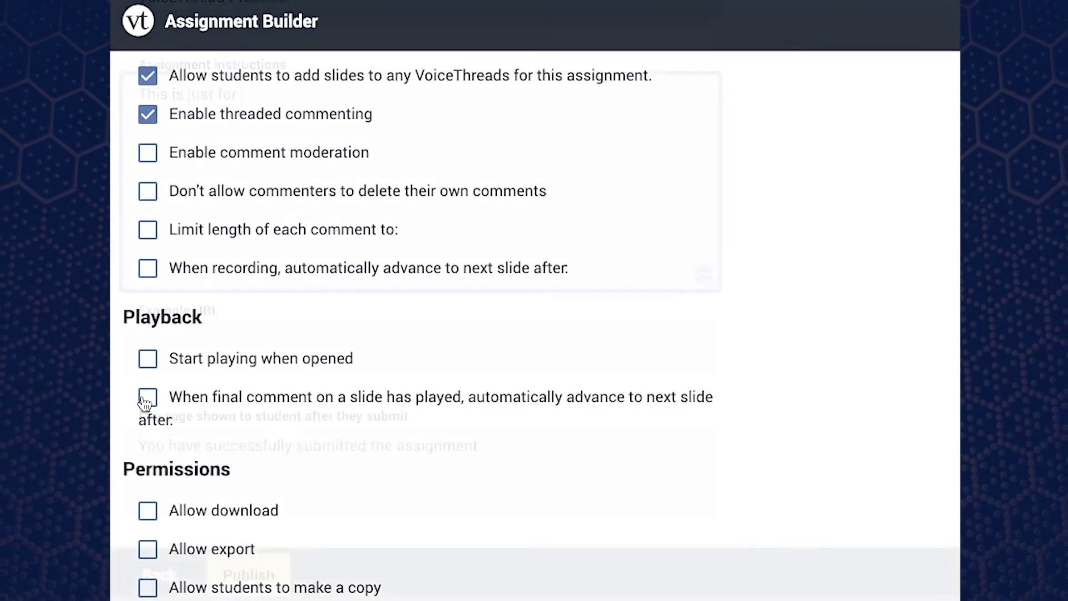
Enable auto-advance after the final comment, start the submit message with 'Congrats!', and publish
{"action": "left_click", "coordinate": [148, 397]}
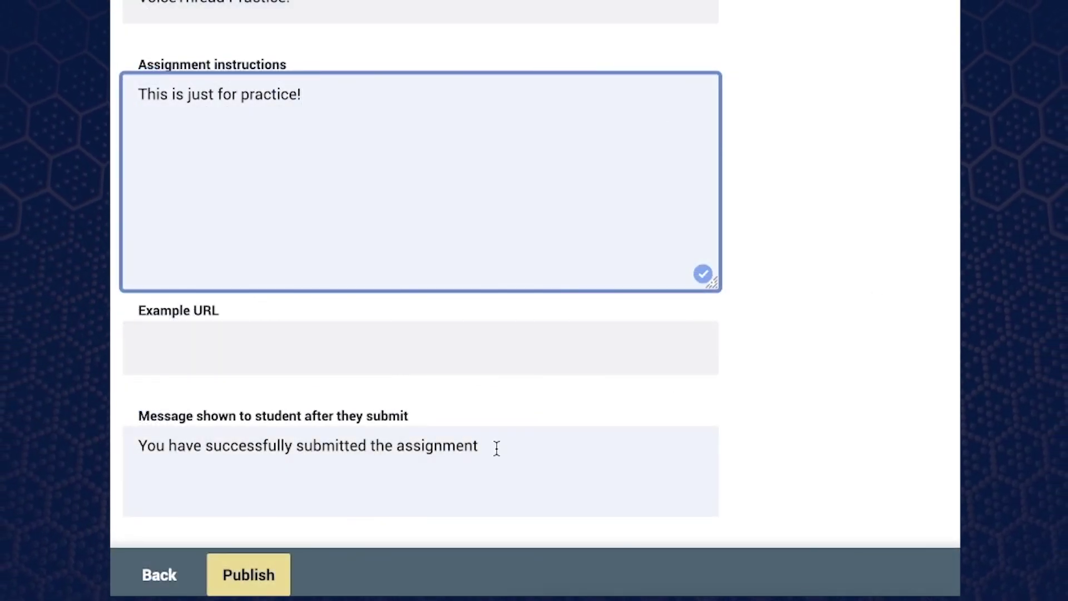
{"action": "left_click", "coordinate": [142, 445]}
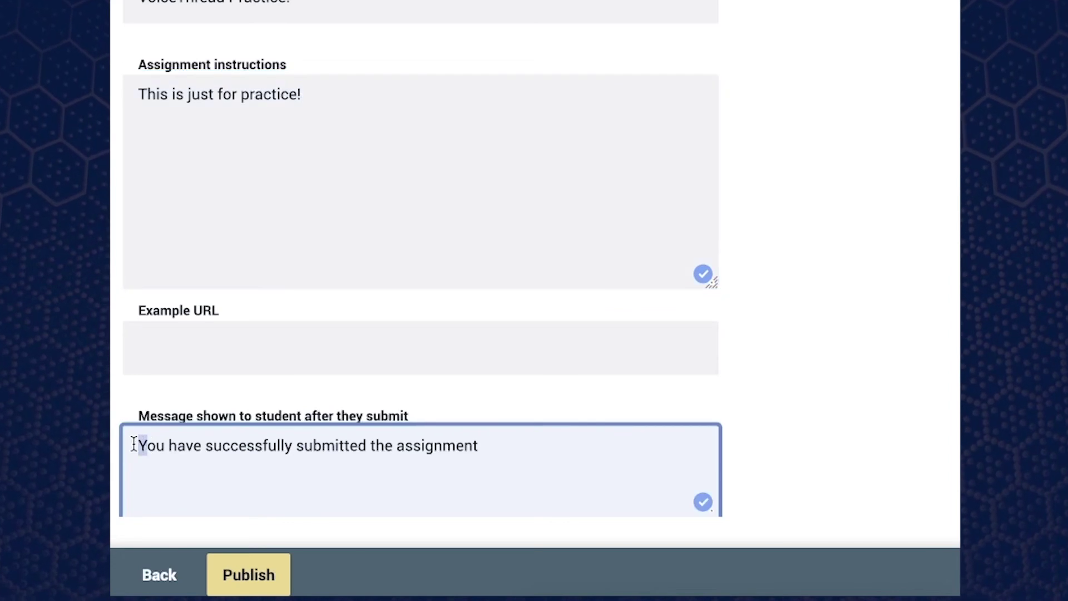
{"action": "key", "text": "Delete"}
{"action": "type", "text": "Congrats! Y"}
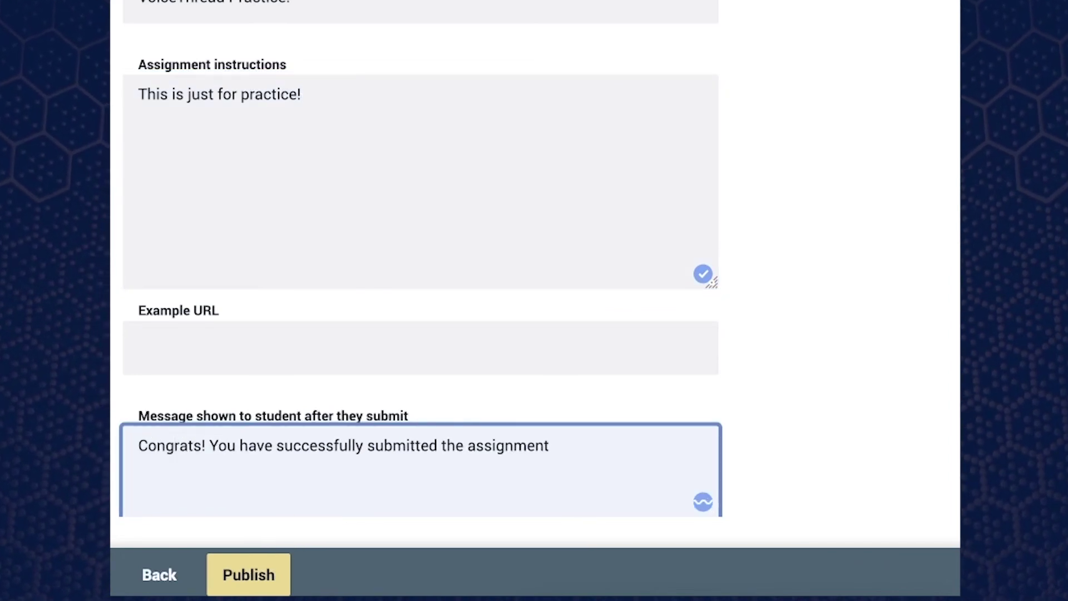
{"action": "left_click", "coordinate": [563, 448]}
{"action": "type", "text": "!"}
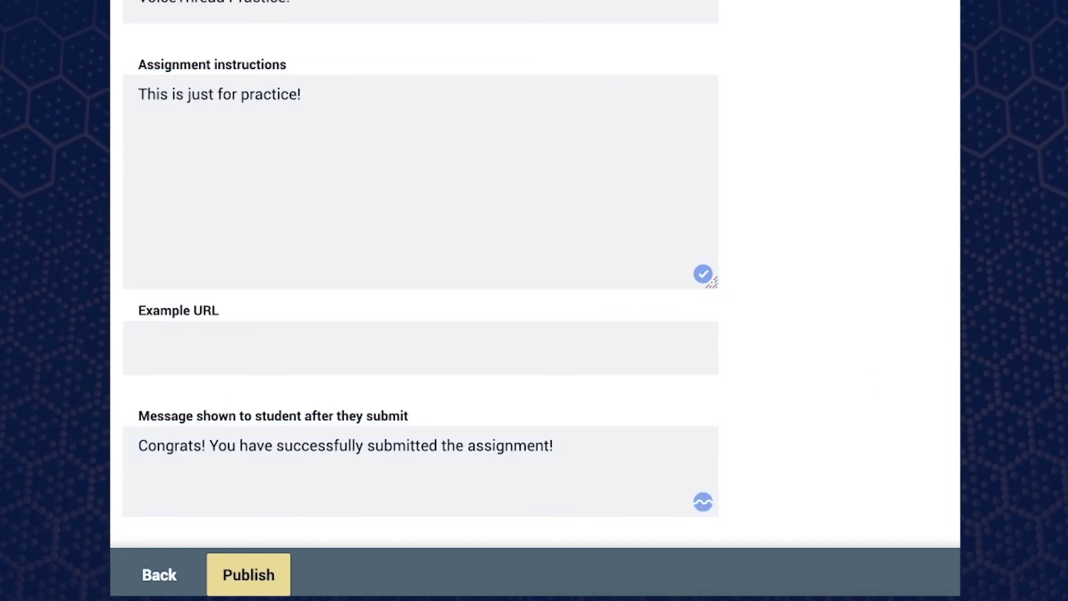
{"action": "scroll", "coordinate": [420, 278], "scroll_direction": "down", "scroll_amount": 10}
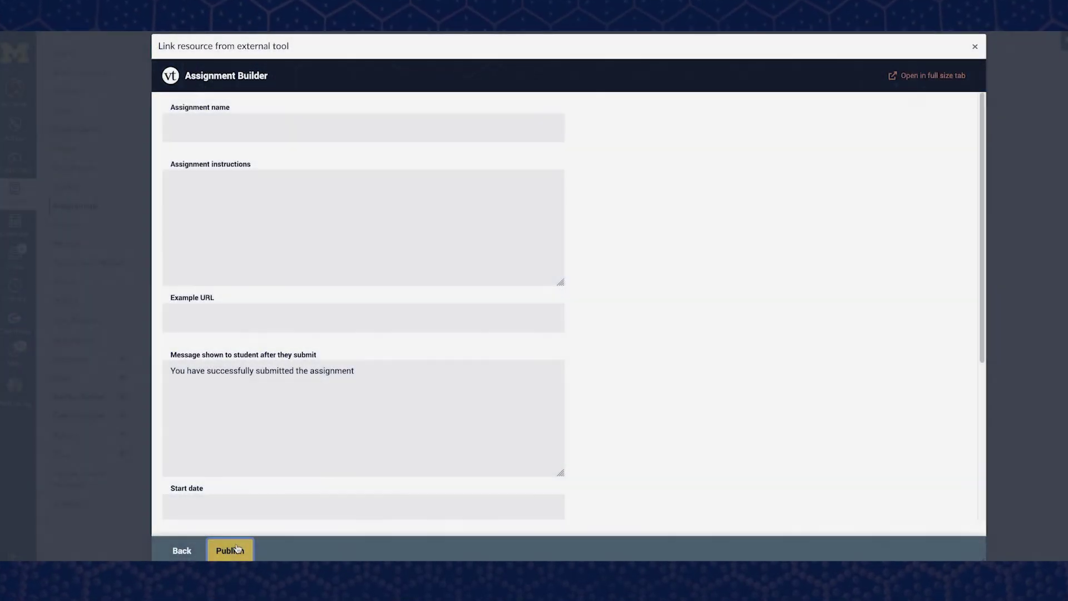
{"action": "left_click", "coordinate": [231, 550]}
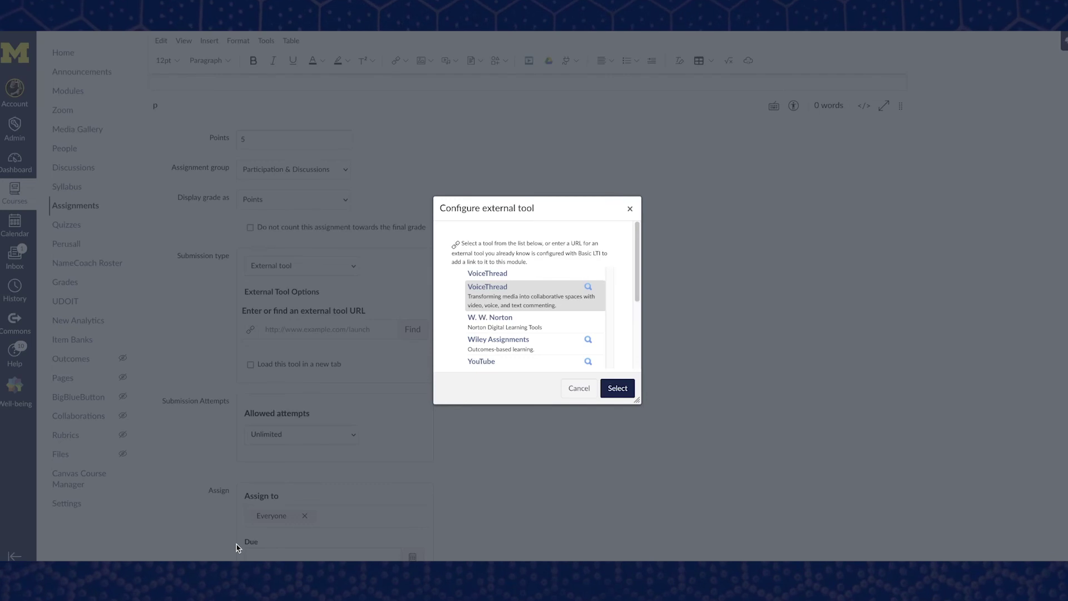
Attach the VoiceThread link as the external tool and Save & publish the assignment
{"action": "left_click", "coordinate": [617, 388]}
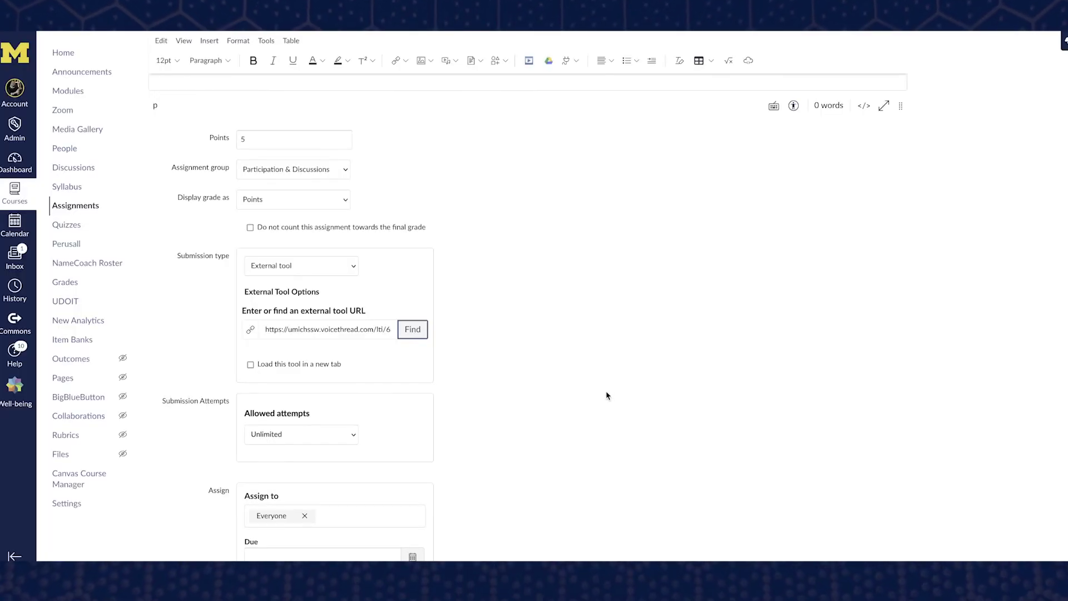
{"action": "scroll", "coordinate": [577, 410], "scroll_direction": "down", "scroll_amount": 2}
{"action": "scroll", "coordinate": [578, 413], "scroll_direction": "down", "scroll_amount": 1}
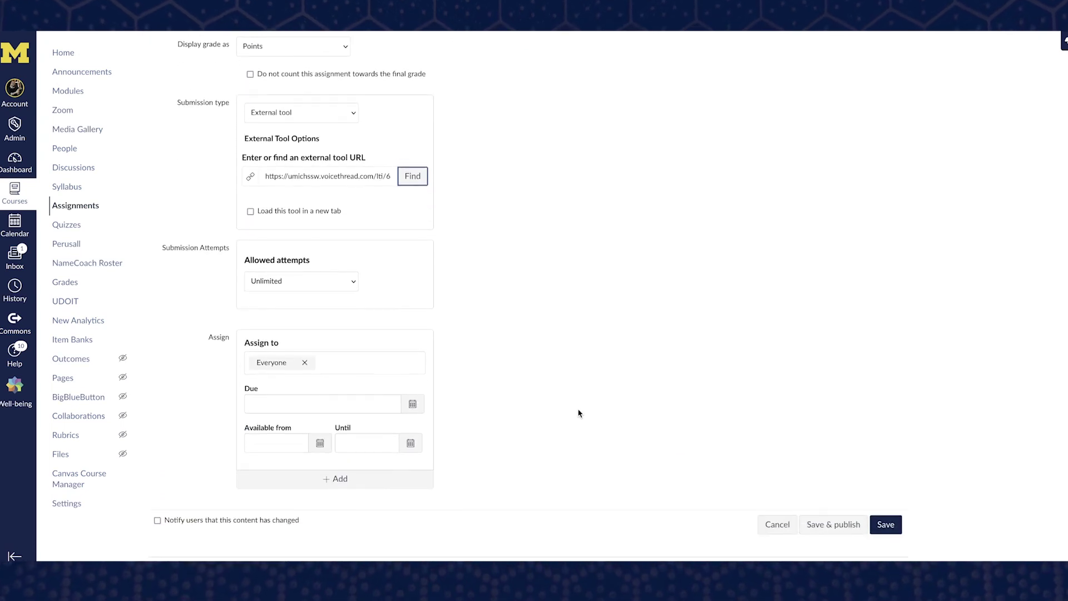
{"action": "left_click", "coordinate": [848, 526]}
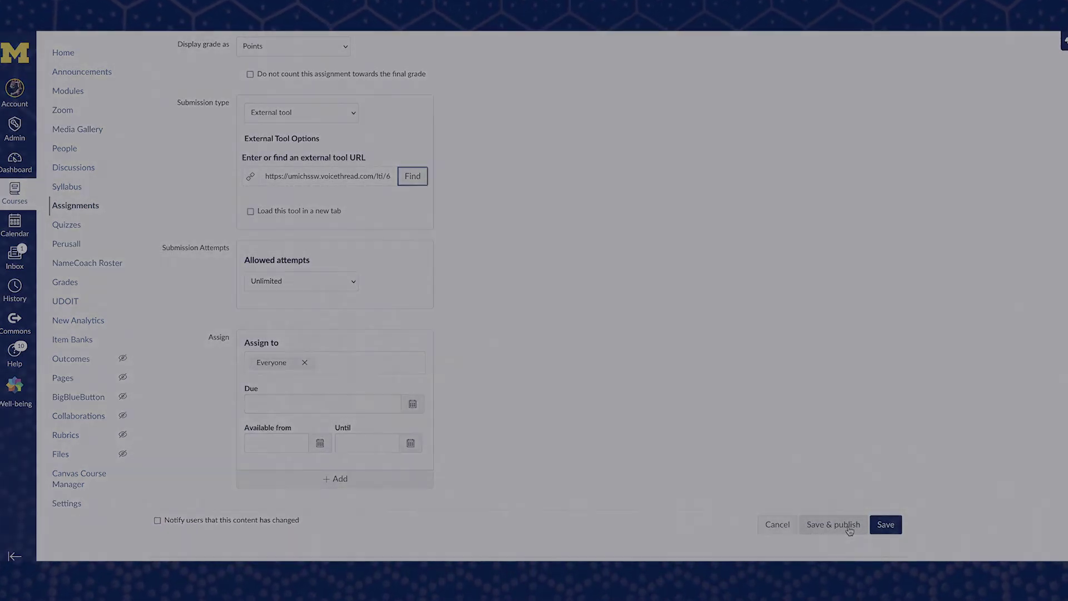